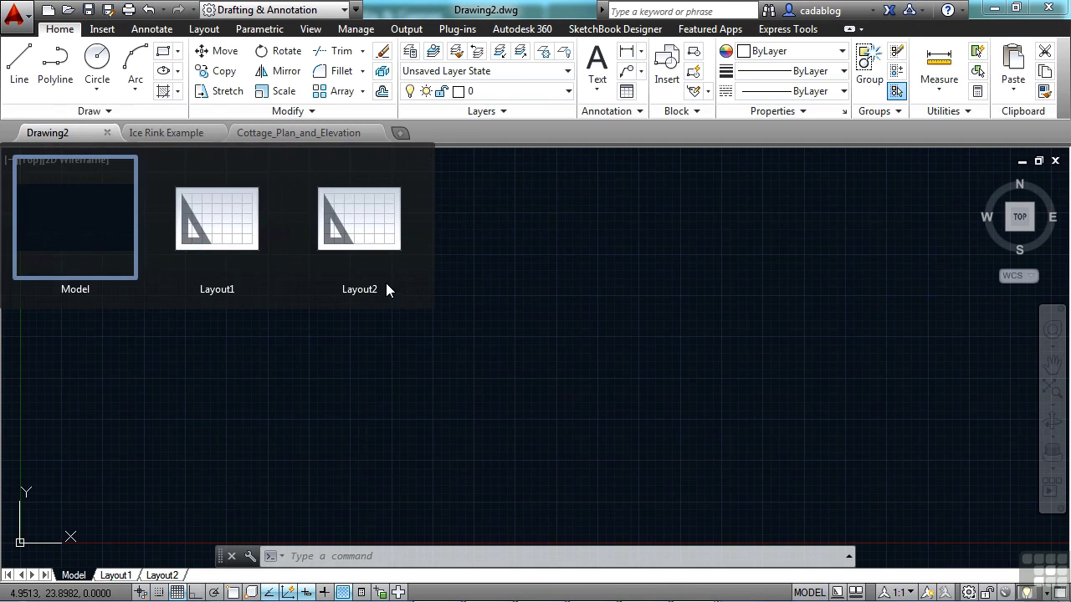
# Preview the cottage drawing's layouts from its file tab, open A0 Sheet, then return to Drawing2.
pyautogui.moveTo(159, 134)
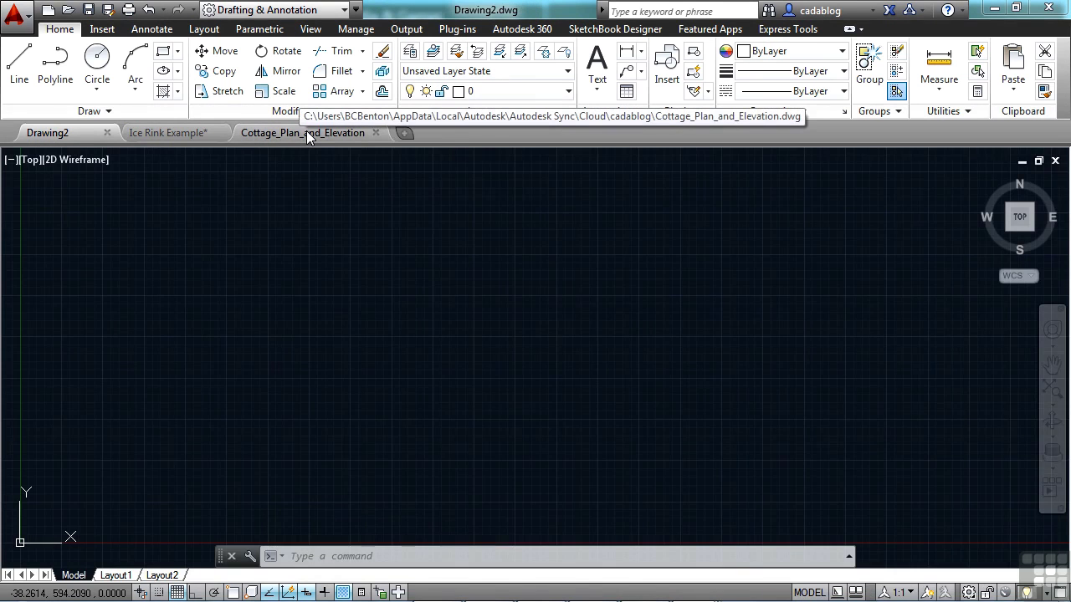
pyautogui.moveTo(306, 138)
pyautogui.click(382, 217)
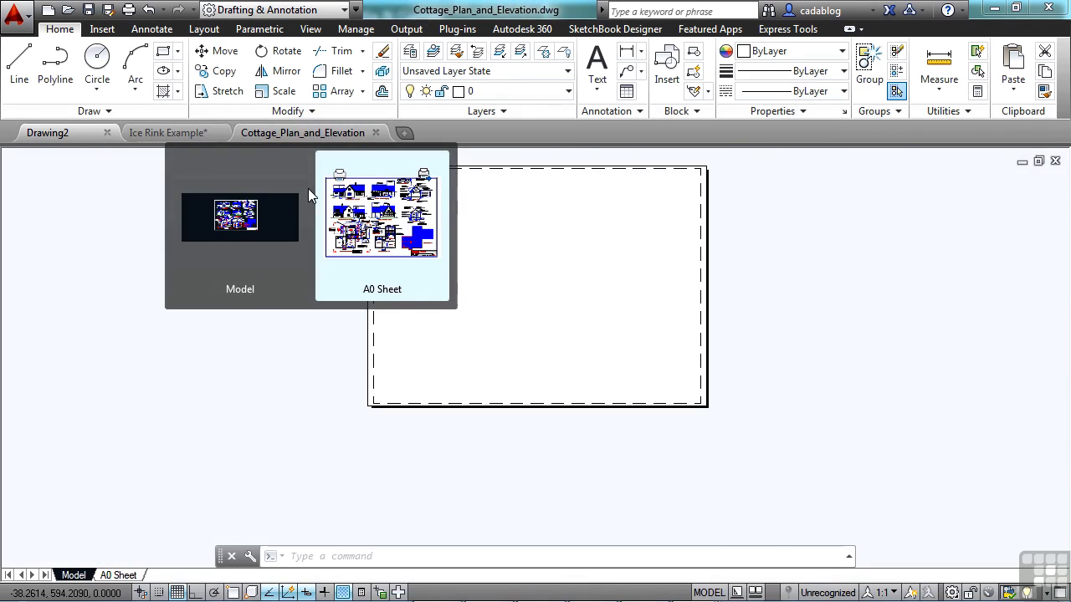
pyautogui.click(84, 132)
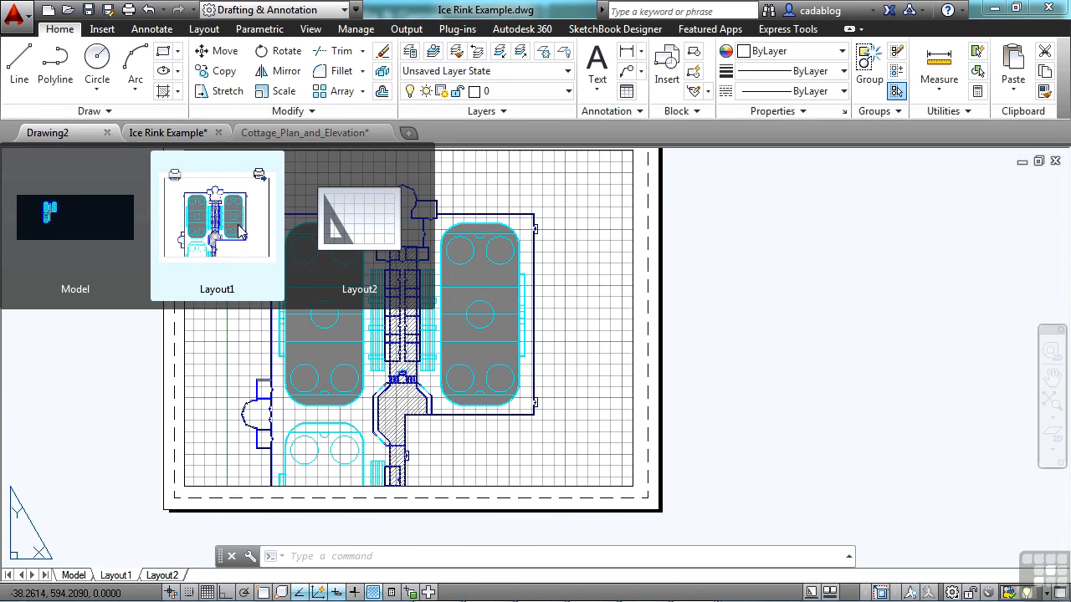
# Open the A0 Sheet layout of Cottage_Plan_and_Elevation, zoom in, and save the drawing.
pyautogui.click(297, 136)
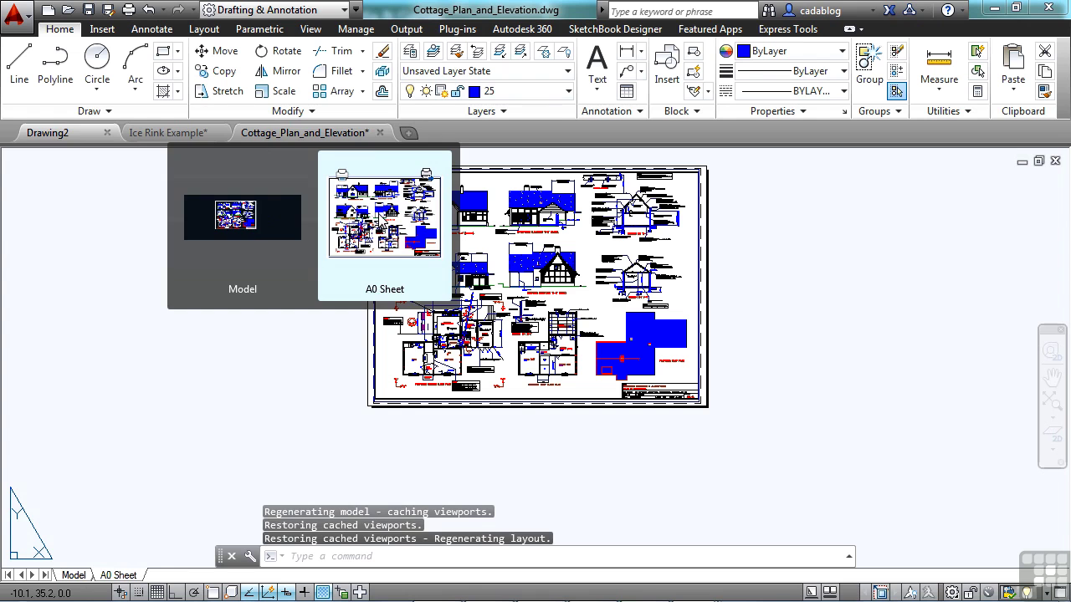
pyautogui.click(381, 216)
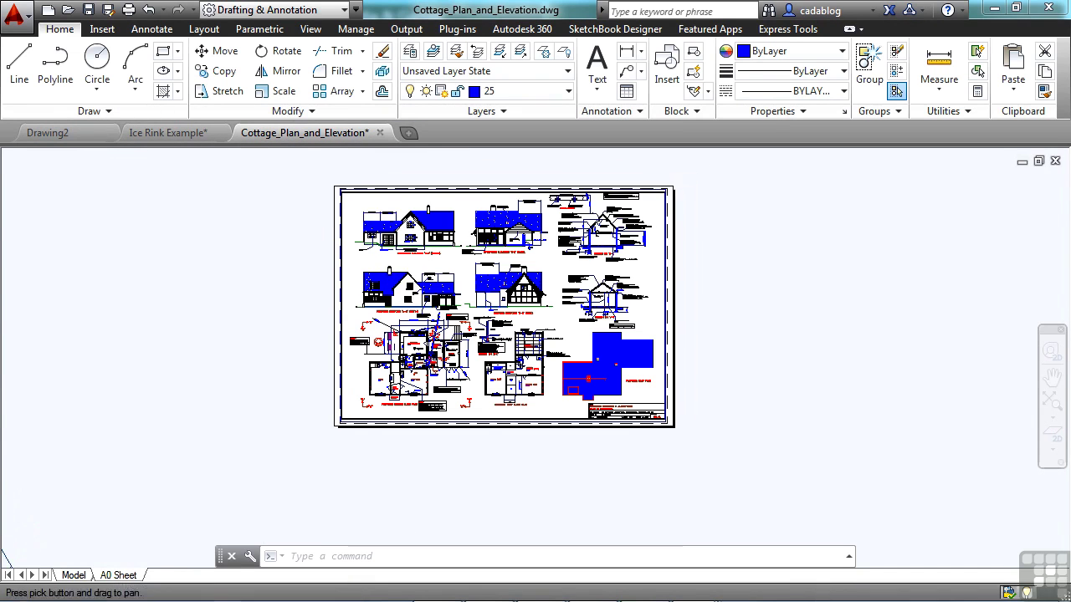
pyautogui.scroll(2, 514, 192)
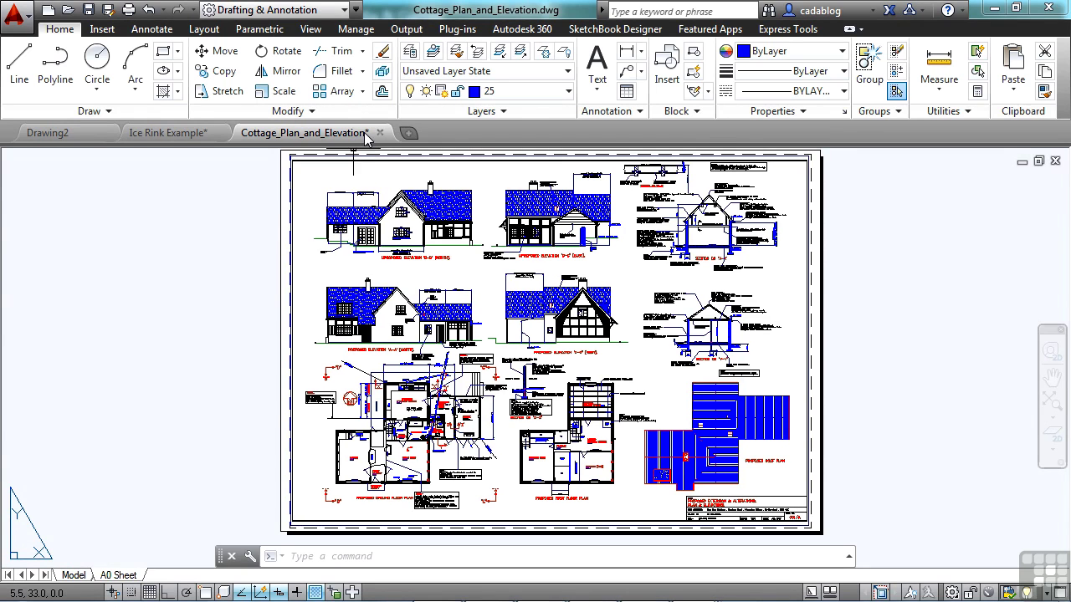
pyautogui.moveTo(343, 133)
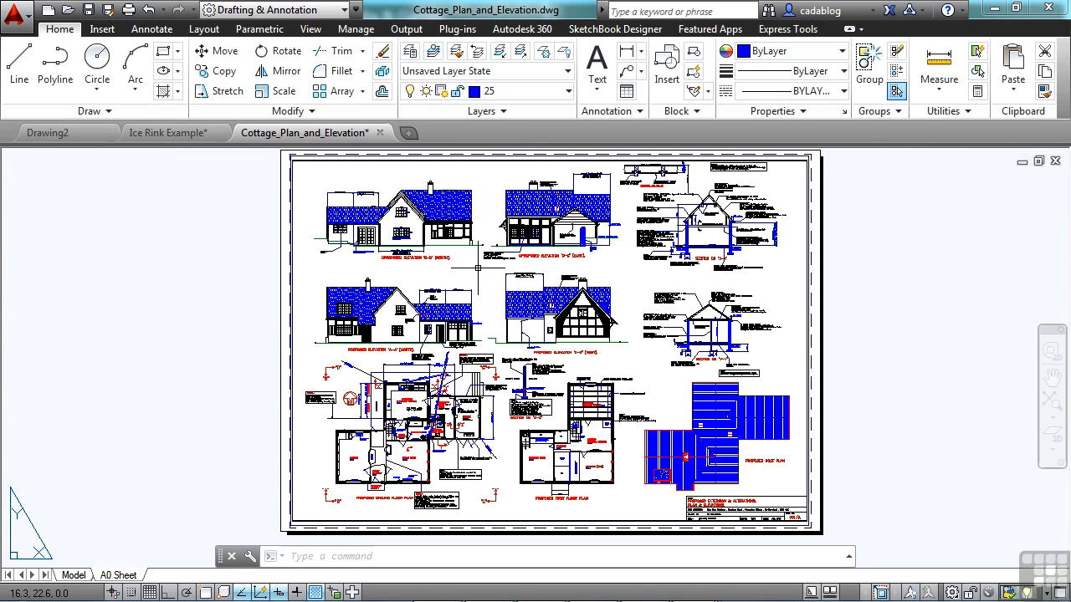
pyautogui.hotkey('ctrl', 's')
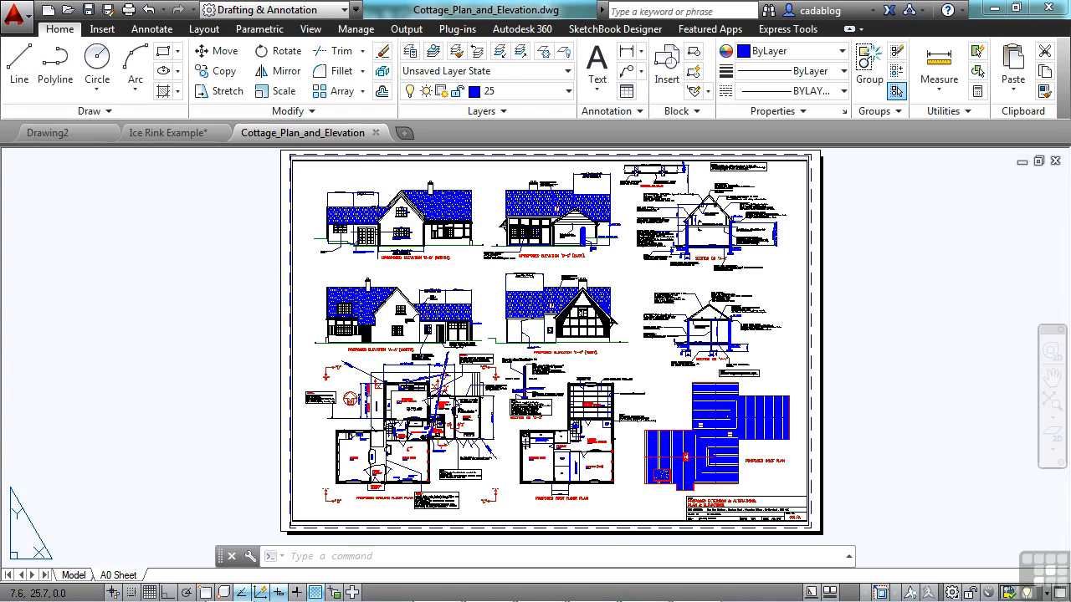
# Close the cottage drawing, create Drawing3 from acad.dwt, and order tabs Drawing3, Ice Rink Example, Drawing2.
pyautogui.click(377, 134)
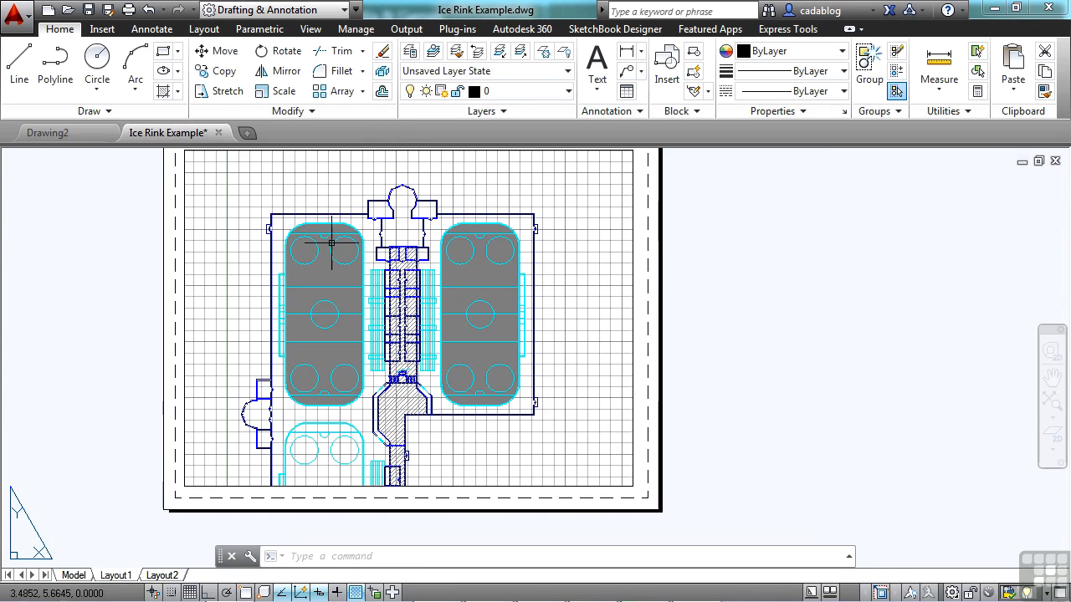
pyautogui.click(248, 134)
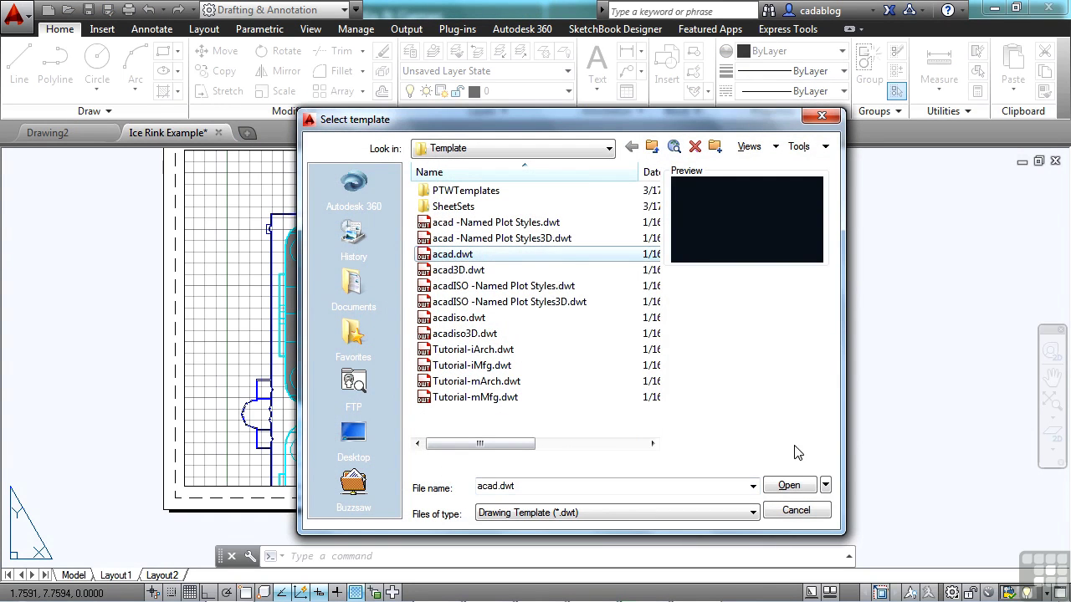
pyautogui.click(789, 485)
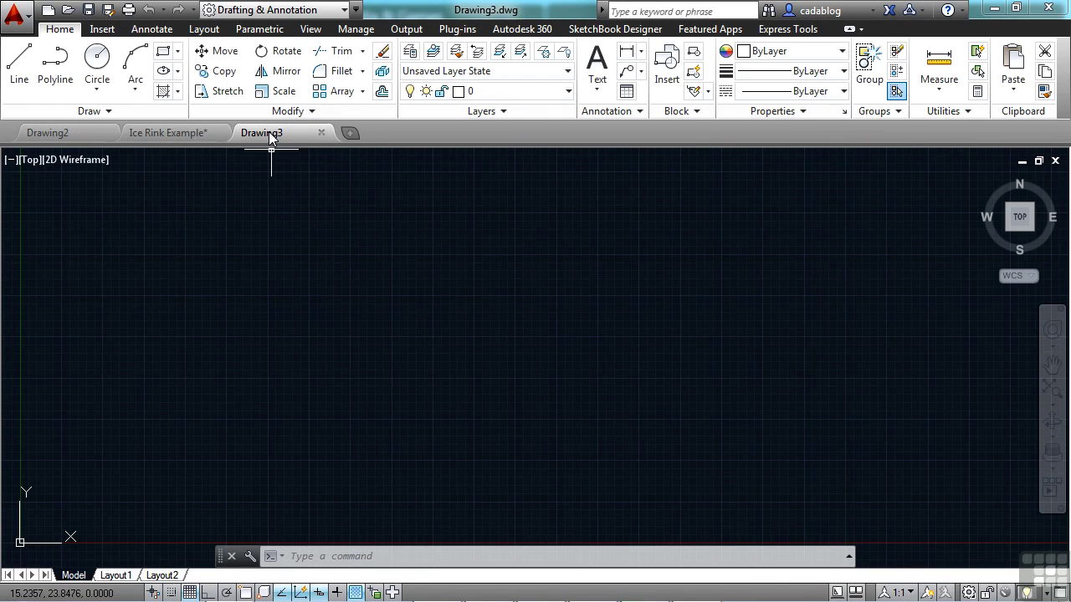
pyautogui.moveTo(269, 138); pyautogui.dragTo(57, 135)
pyautogui.moveTo(141, 130); pyautogui.dragTo(270, 140)
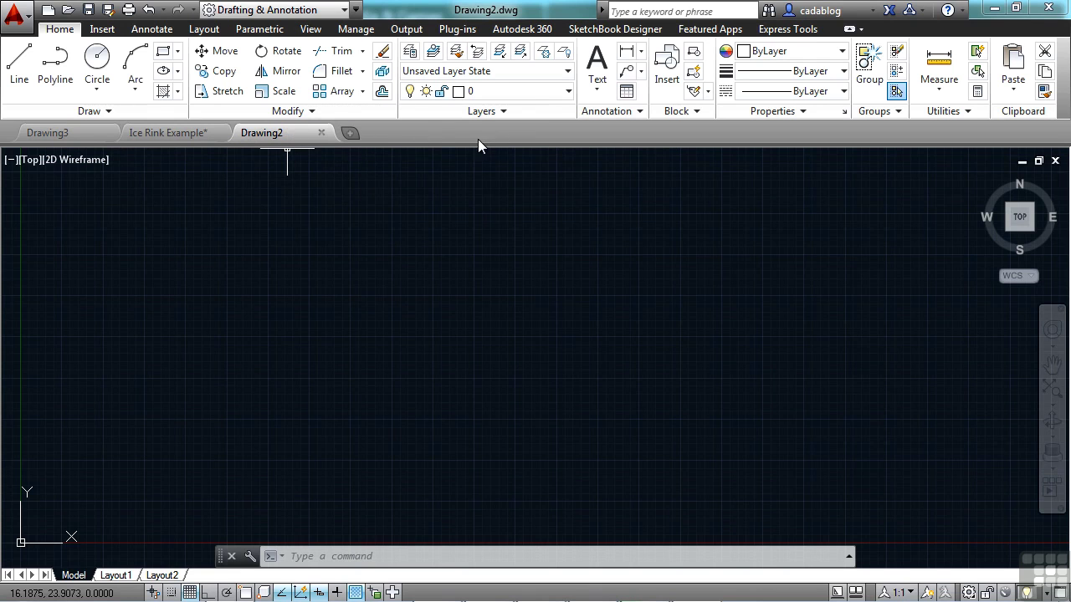
# Make Ice Rink Example active and view its folder via Open File Location, then close Explorer.
pyautogui.rightClick(420, 130)
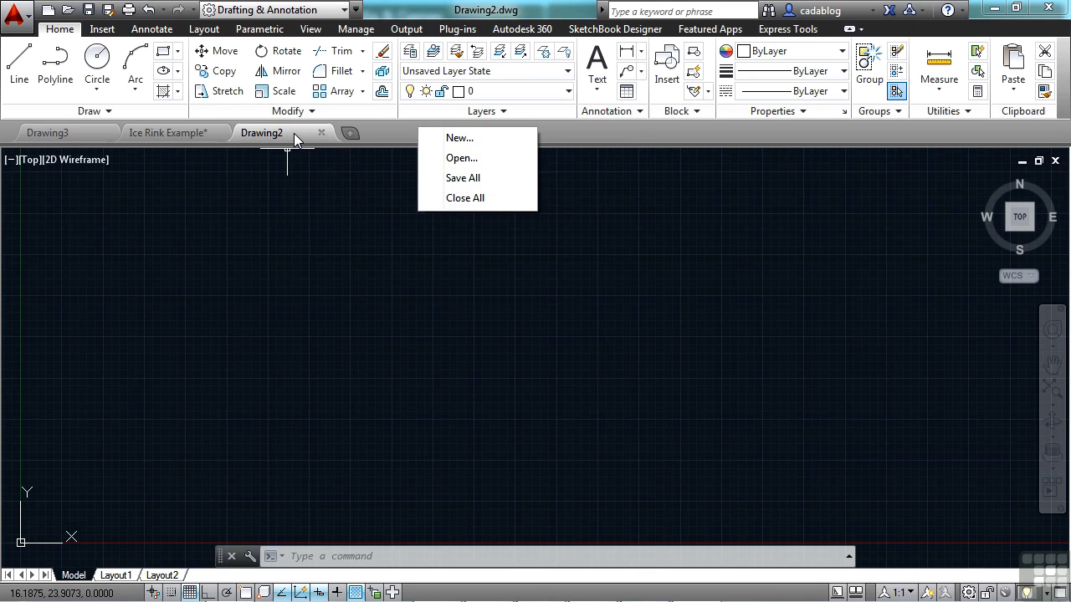
pyautogui.rightClick(294, 134)
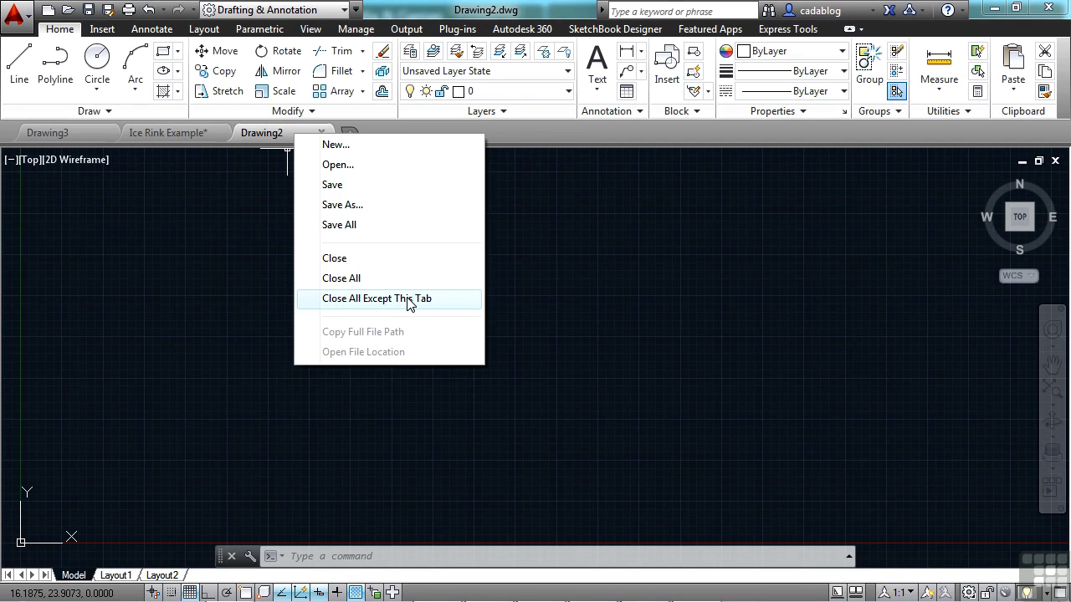
pyautogui.click(184, 136)
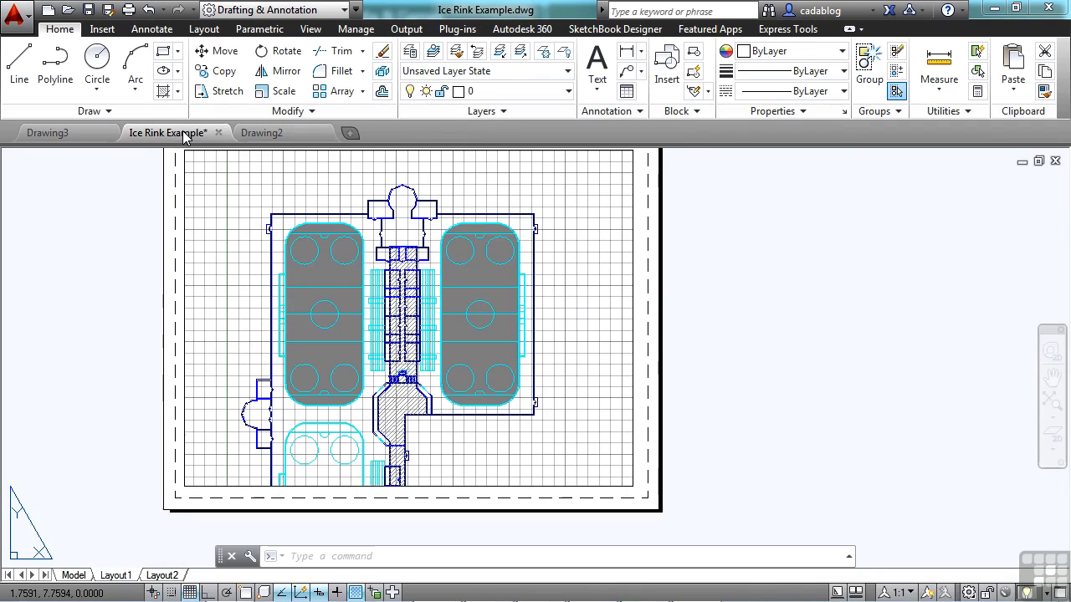
pyautogui.rightClick(185, 136)
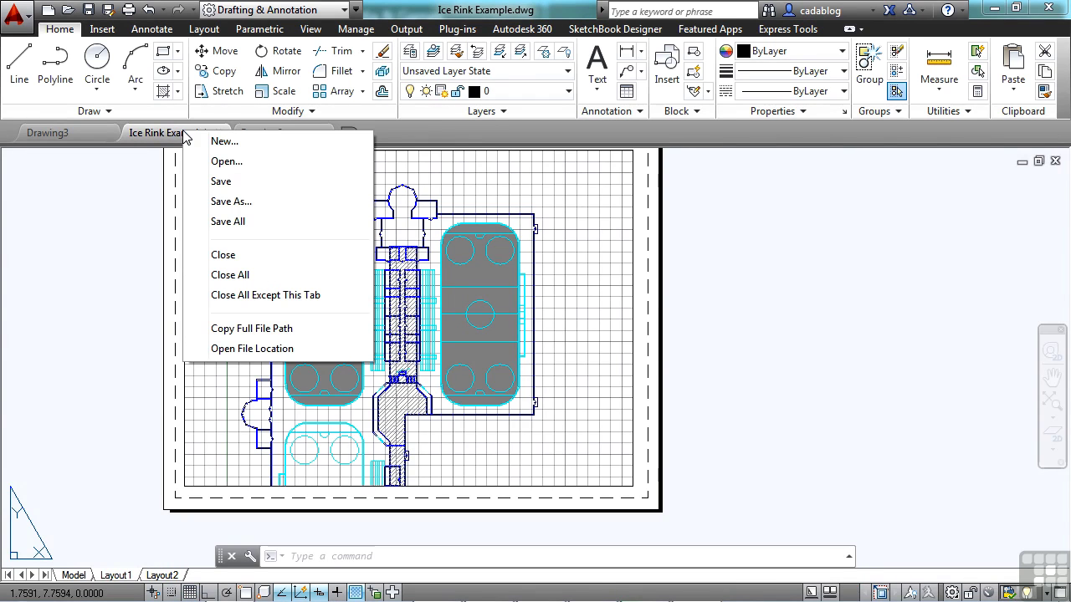
pyautogui.click(273, 349)
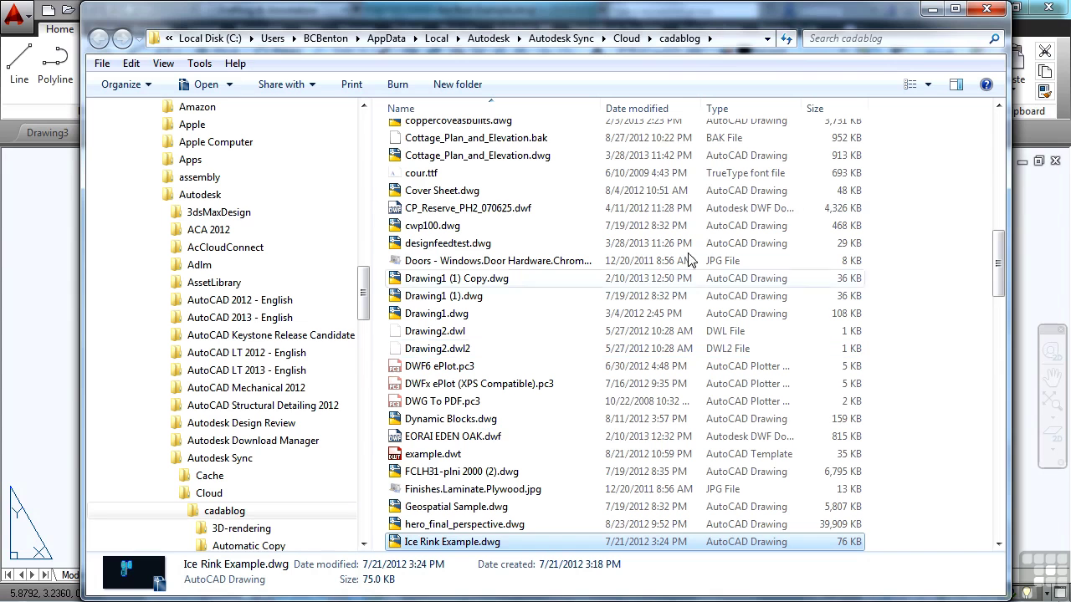
pyautogui.click(988, 8)
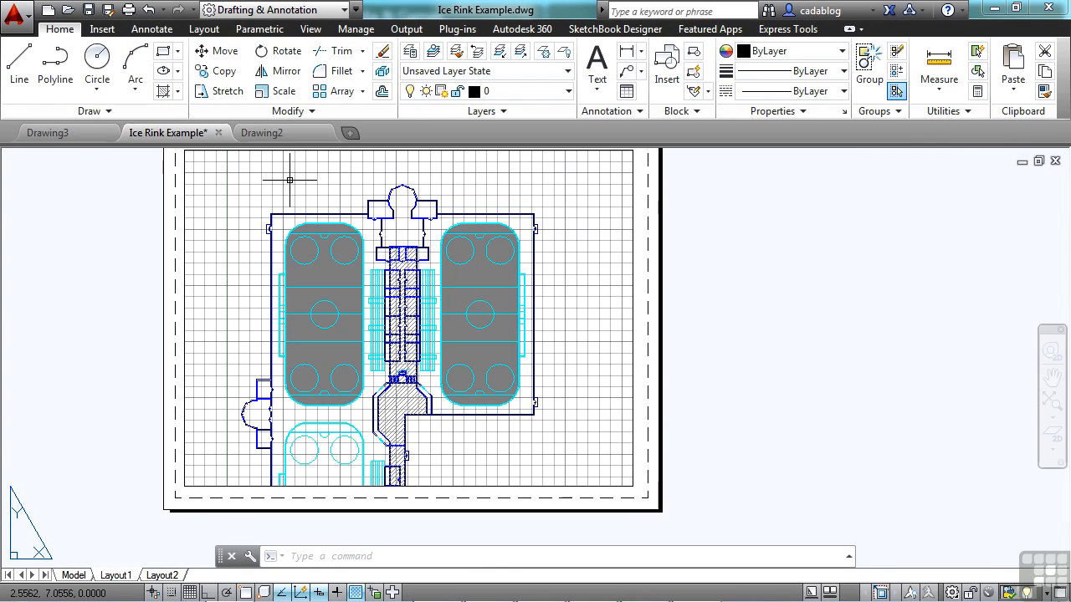
# Toggle File Tabs off and back on from the View tab, then make Drawing2 active.
pyautogui.click(278, 152)
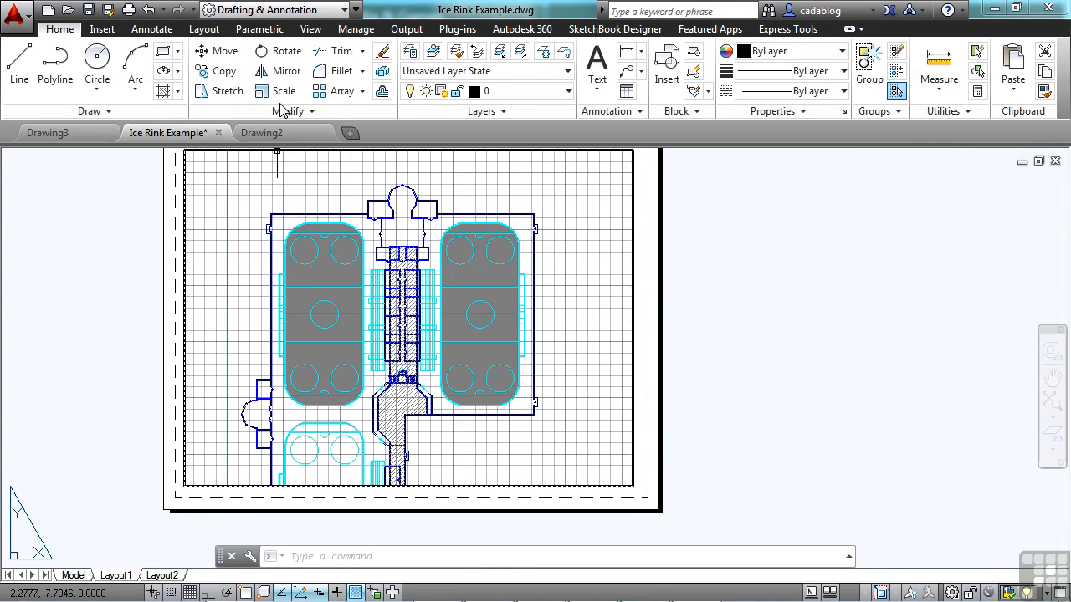
pyautogui.click(311, 30)
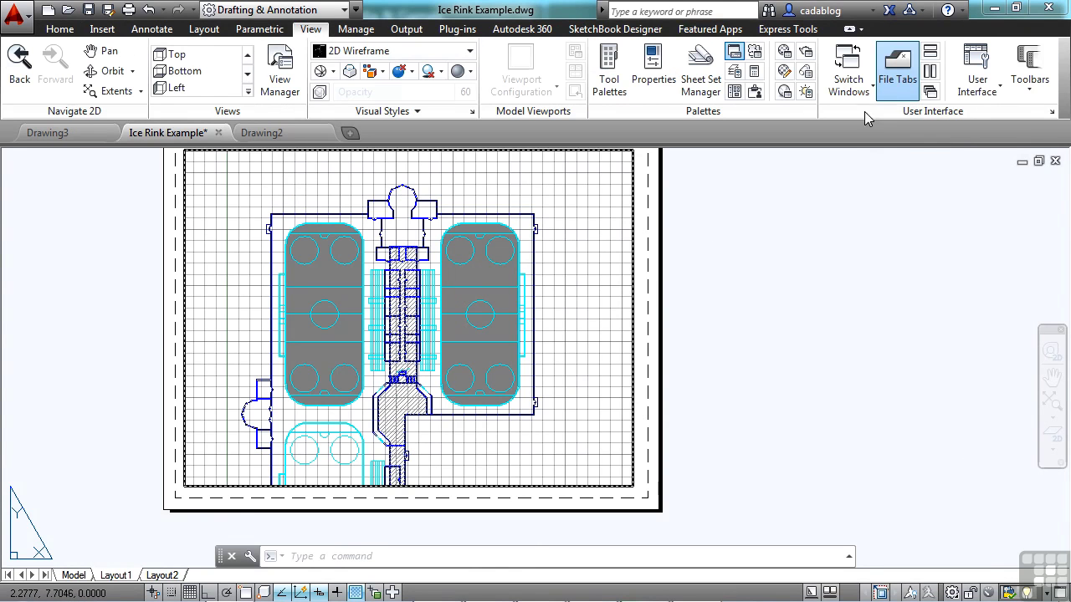
pyautogui.click(899, 88)
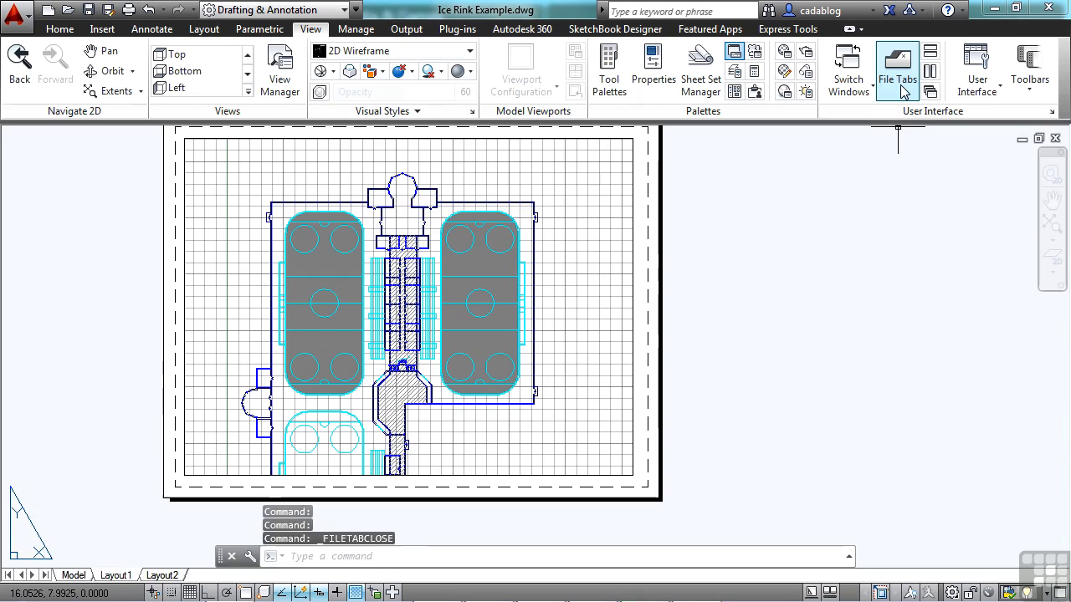
pyautogui.click(902, 88)
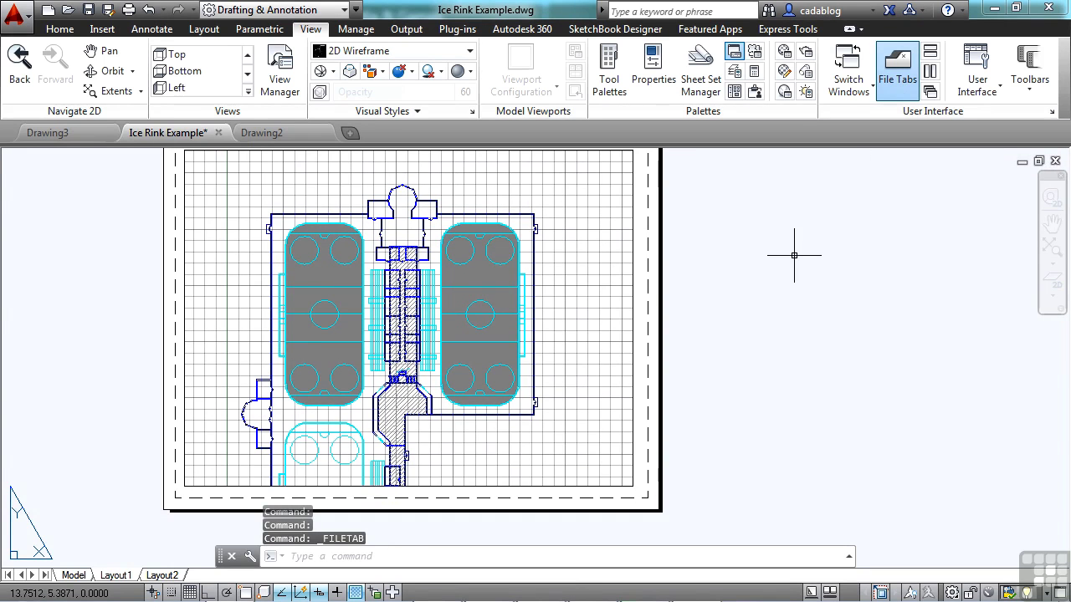
pyautogui.click(261, 133)
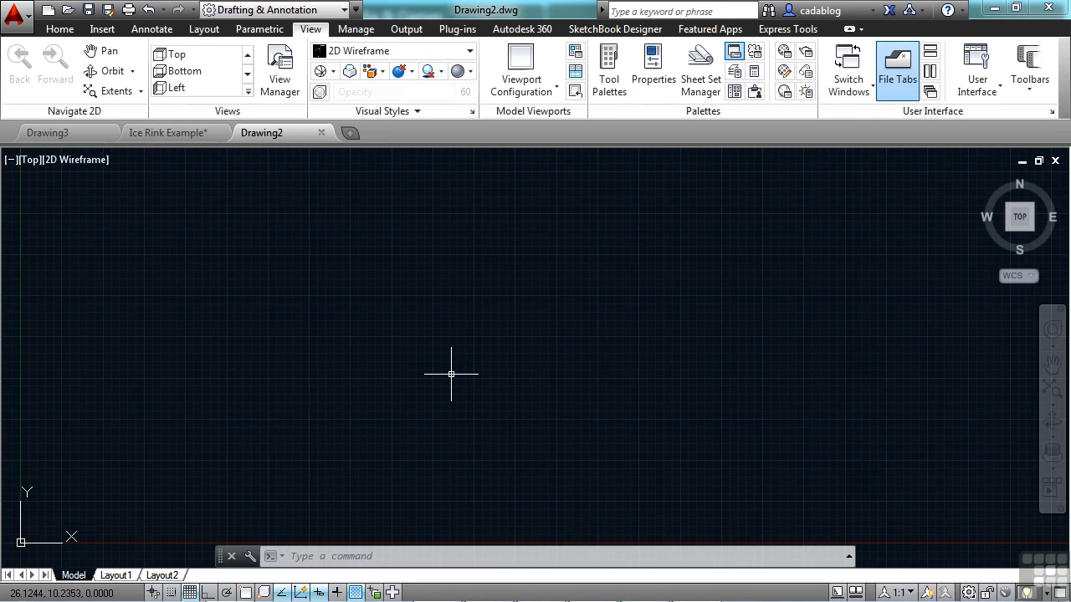
# Enter LI at the command line after cancelling a first attempt, listing LINE, LINETYPE, LIMITS, LIGHTLIST.
pyautogui.write('li')
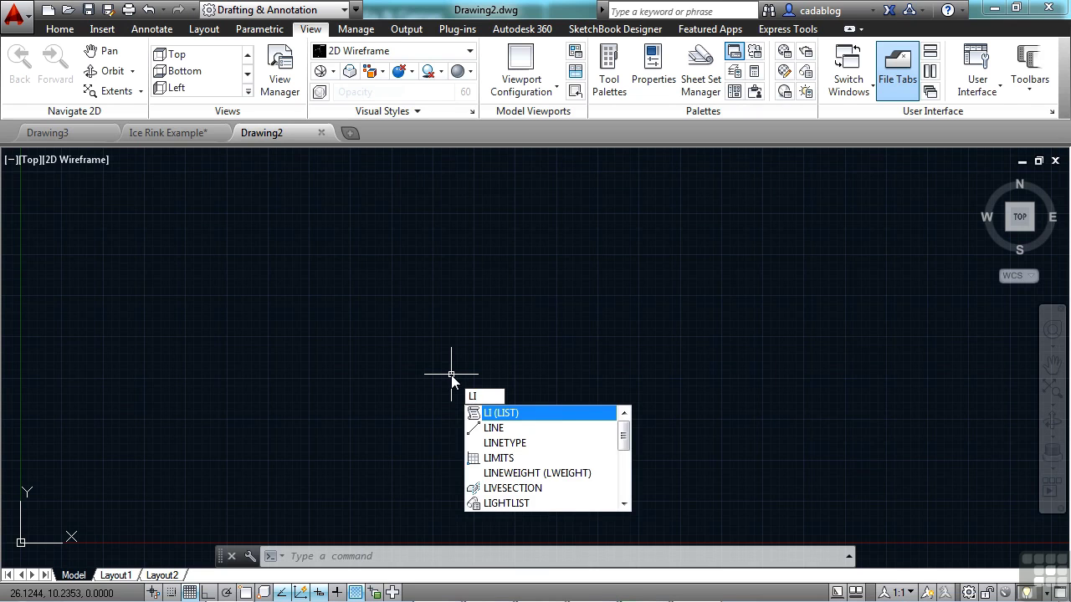
pyautogui.press('Escape')
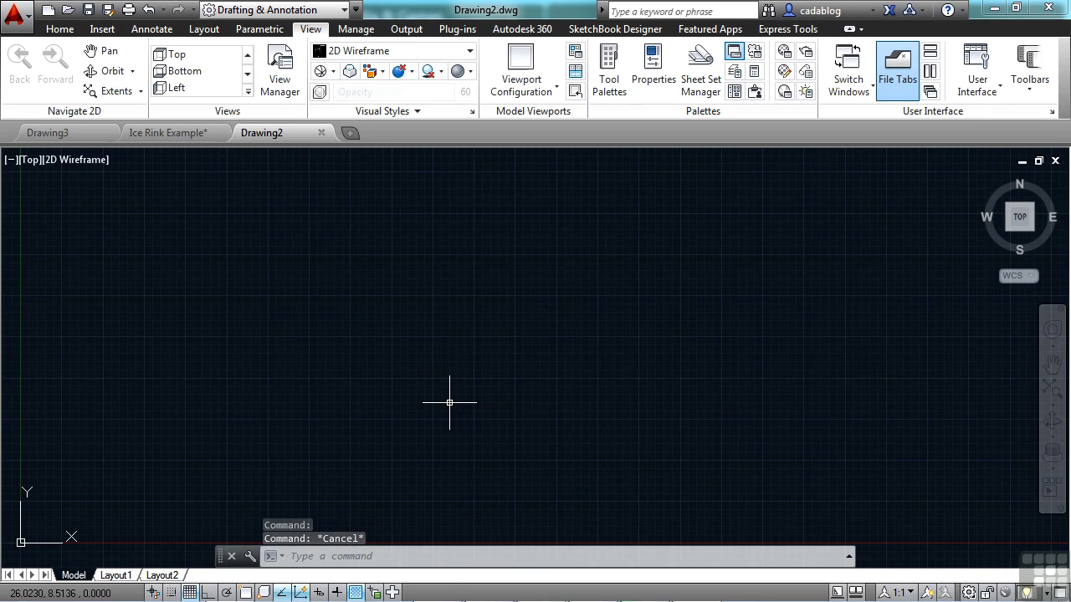
pyautogui.write('li')
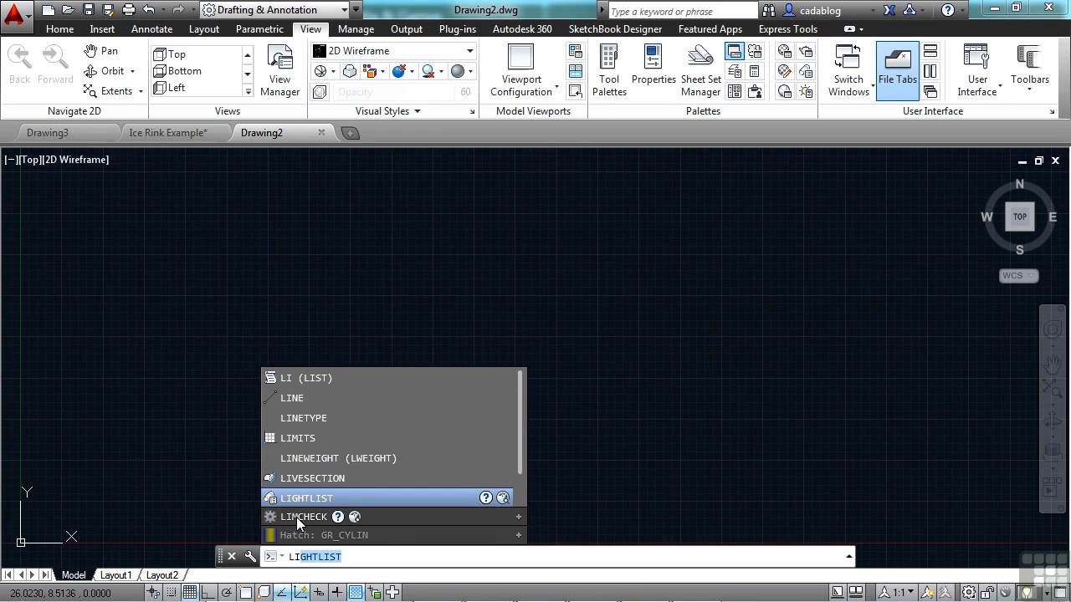
# Expand the system variable and hatch pattern groups and preview hatches such as GR_CYLIN and SOLID.
pyautogui.click(518, 517)
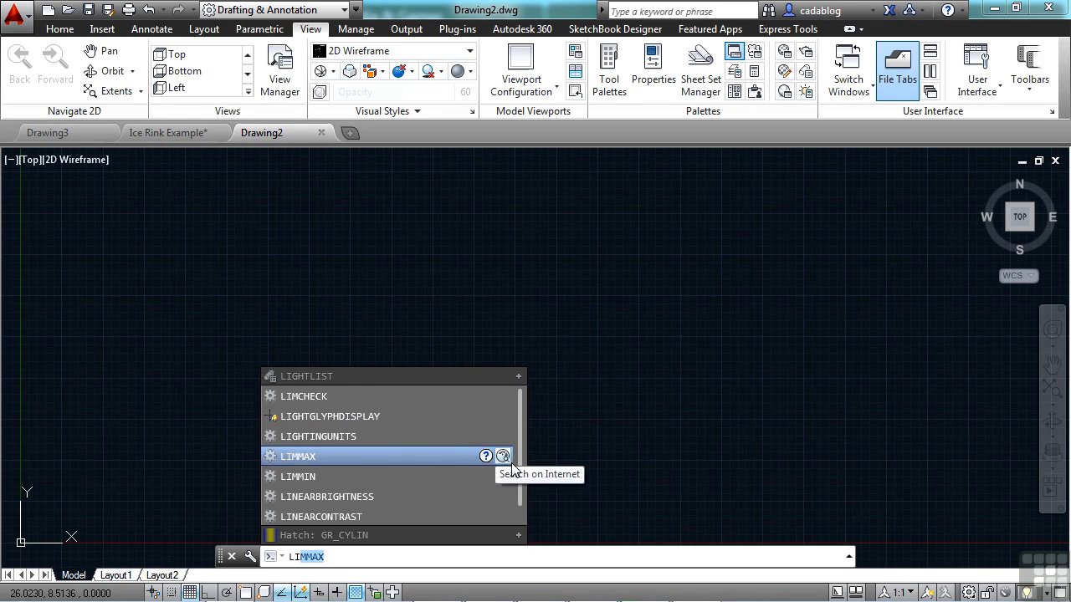
pyautogui.click(519, 535)
pyautogui.moveTo(395, 494)
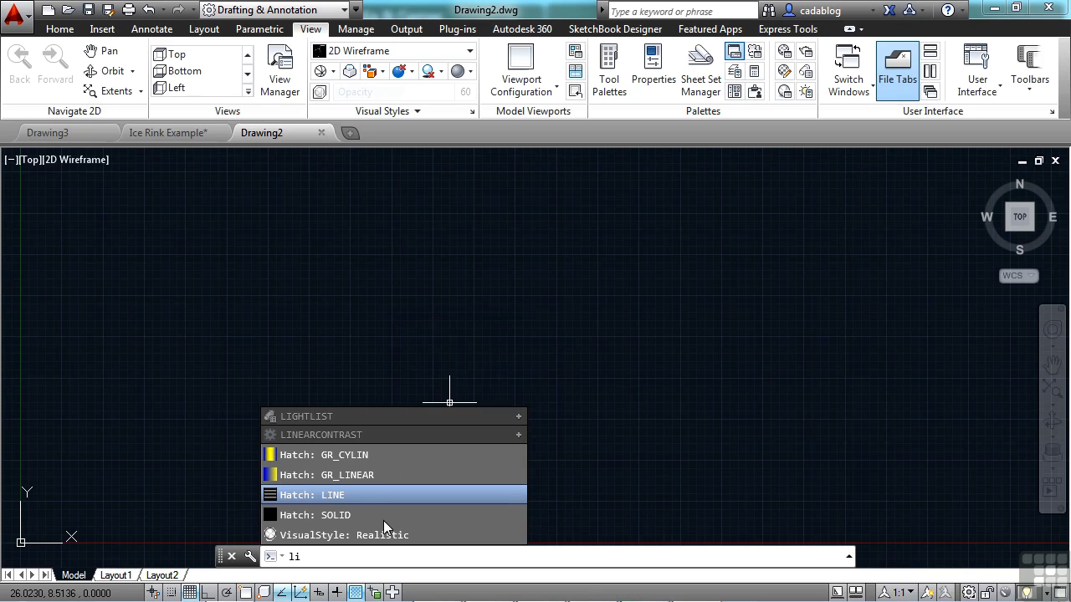
pyautogui.moveTo(428, 521)
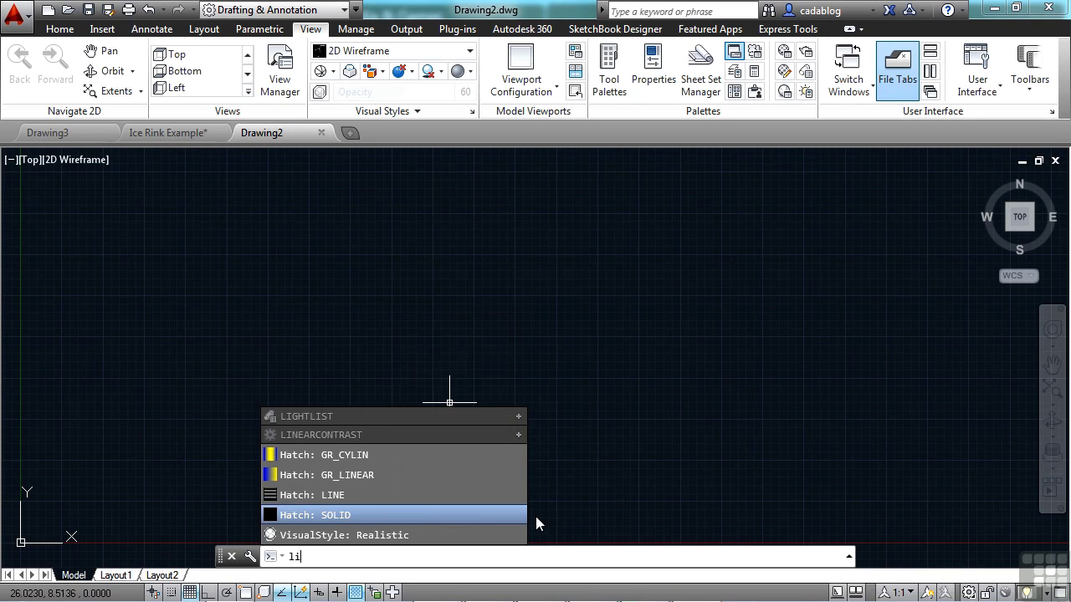
pyautogui.moveTo(368, 462)
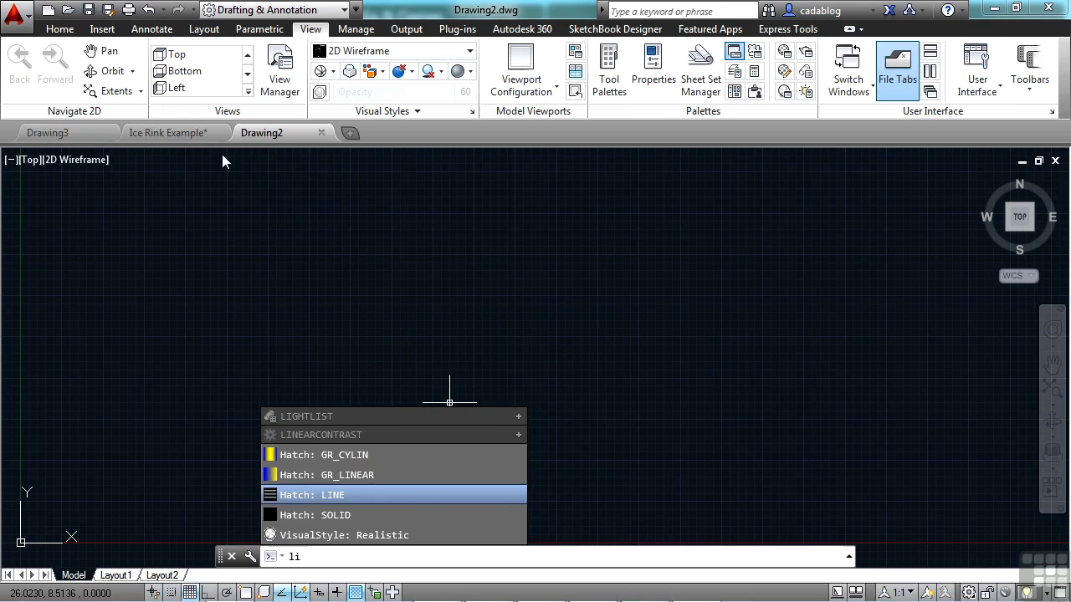
# Open Layout1 of Ice Rink Example and expand the block, layer and hatch matches for L.
pyautogui.moveTo(162, 137)
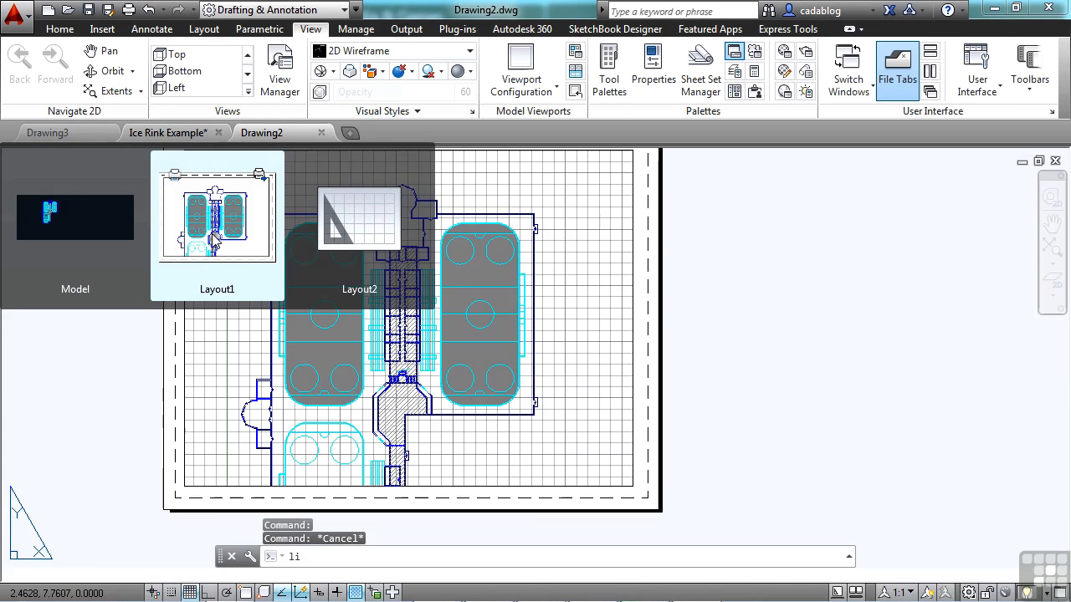
pyautogui.click(214, 238)
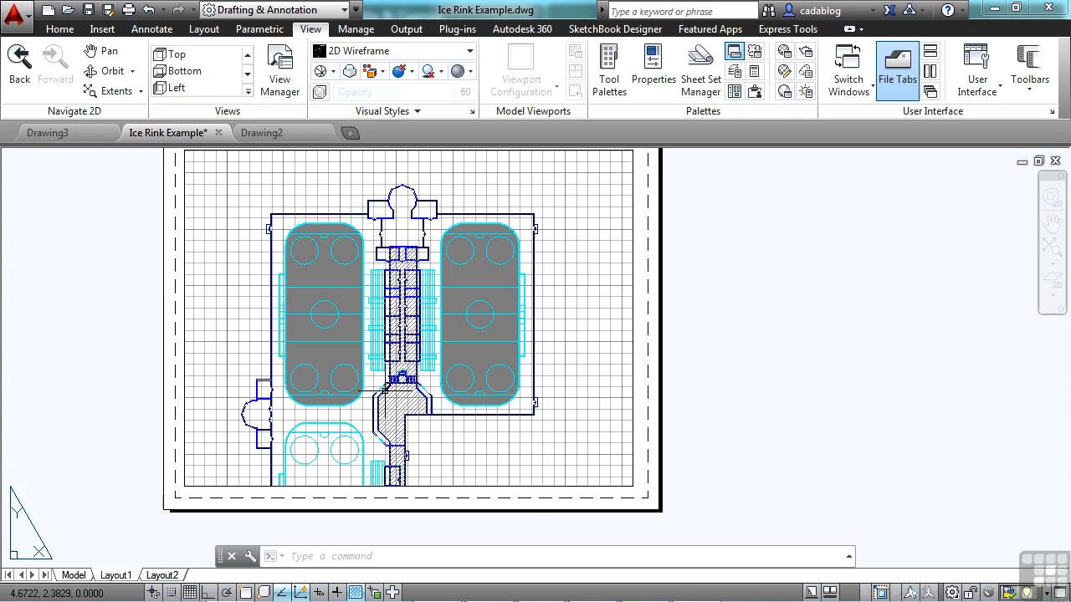
pyautogui.write('L')
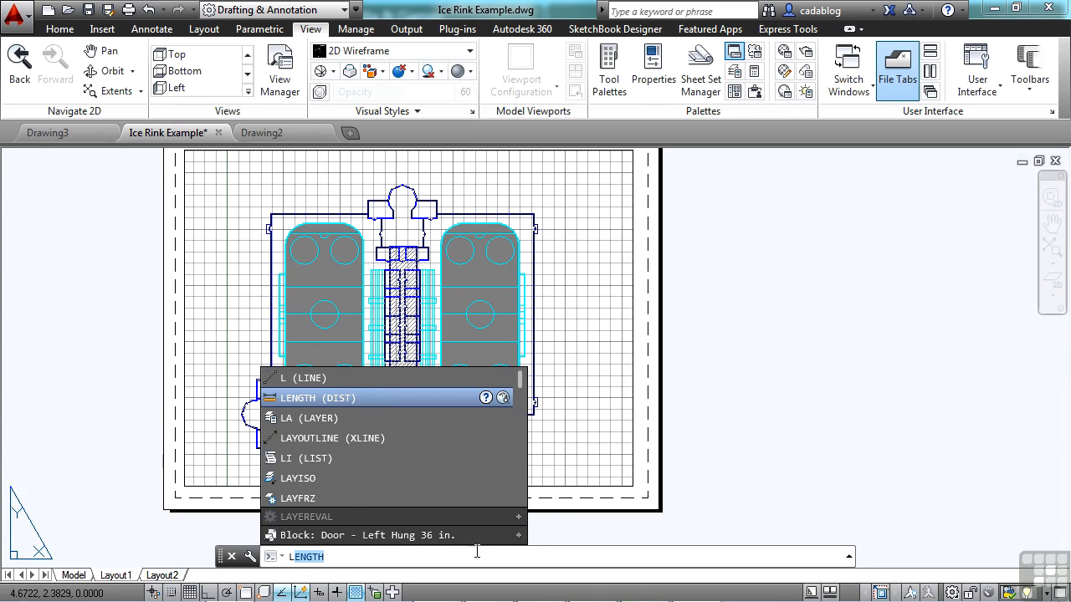
pyautogui.click(488, 533)
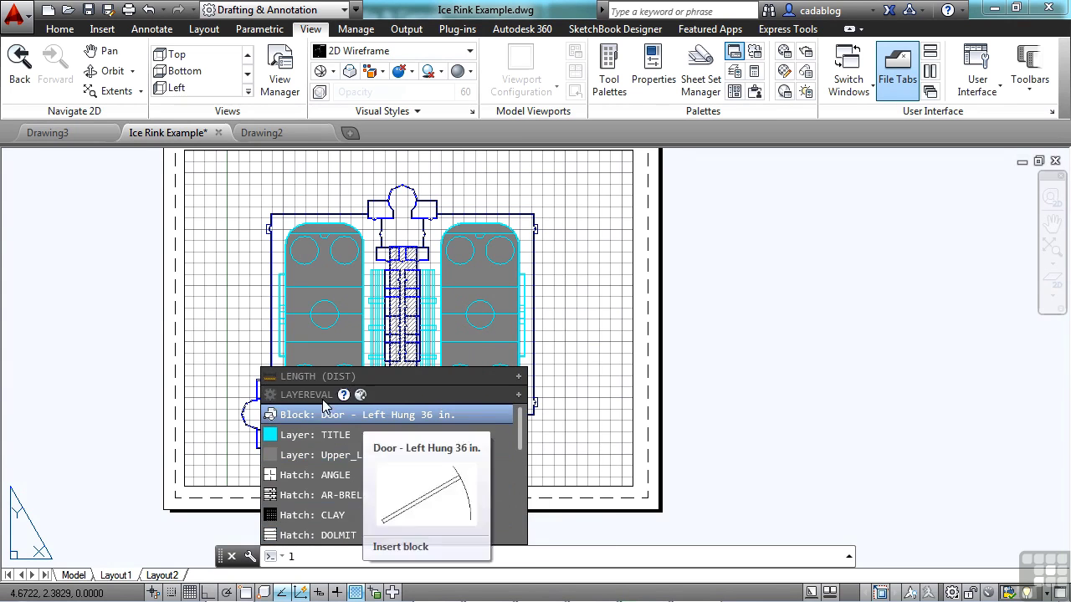
pyautogui.moveTo(316, 418)
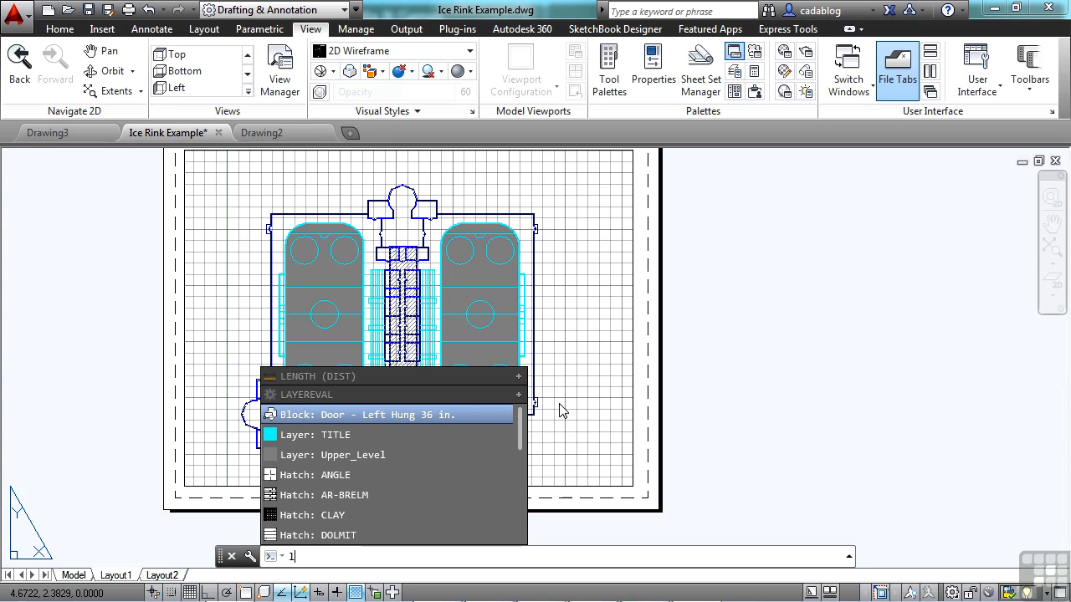
# Clear the L entry and enter ROUND, showing FILLET and BACKGROUND suggestions.
pyautogui.press('Escape')
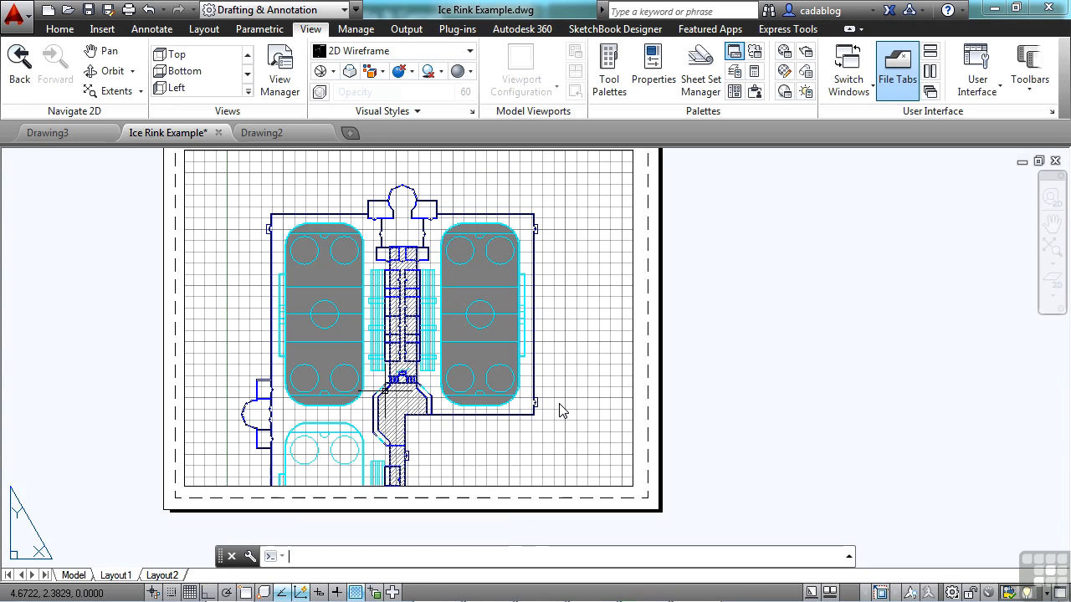
pyautogui.press('Escape')
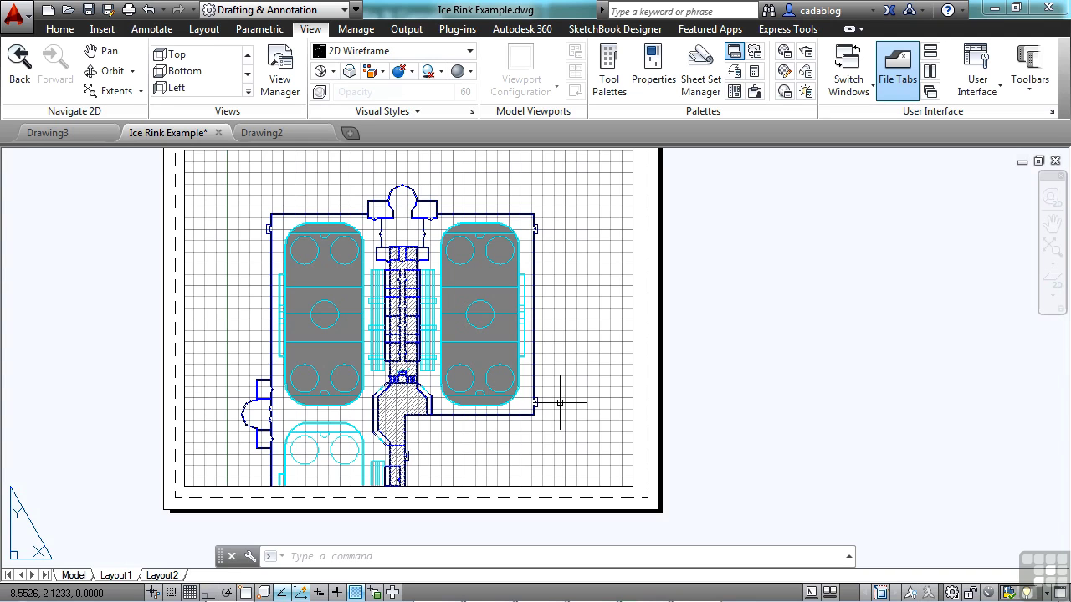
pyautogui.write('ROUND')
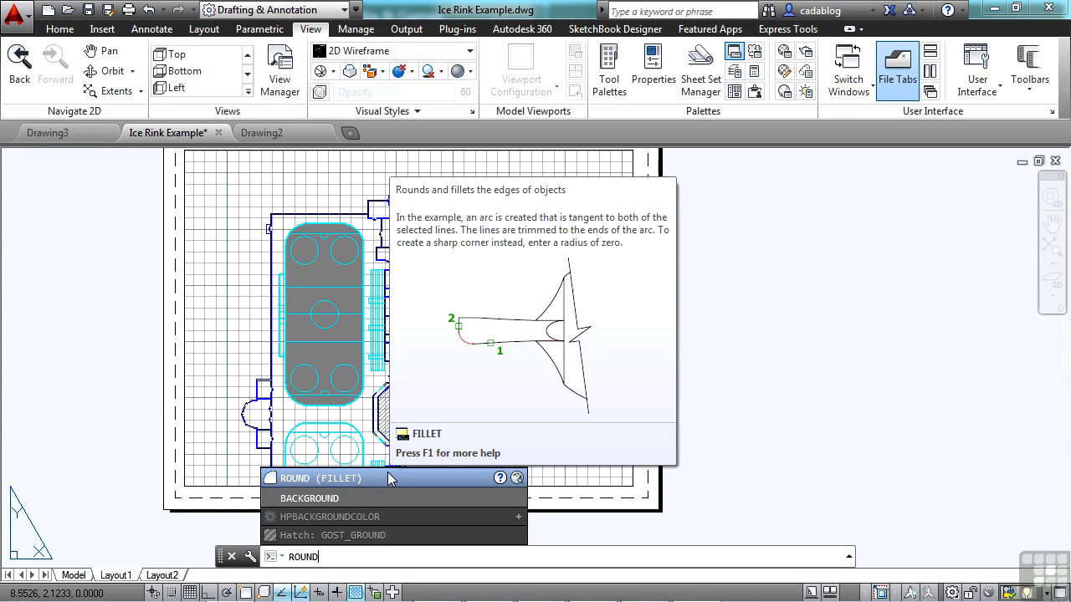
# Pick BACKGROUND from the ROUND suggestions and show the command line's Input Settings options.
pyautogui.press('Down')
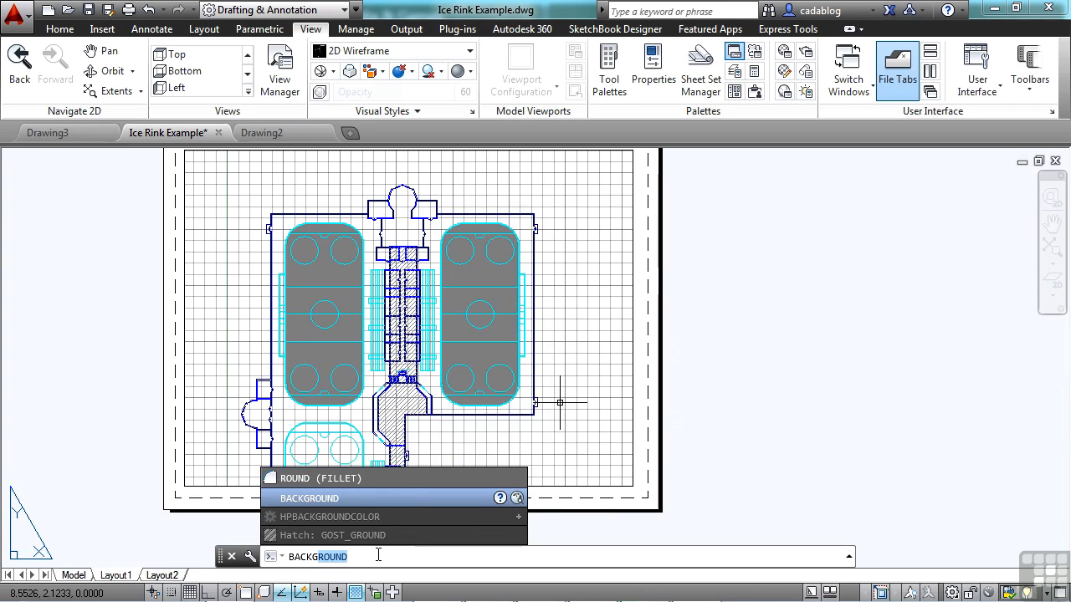
pyautogui.click(378, 556)
pyautogui.rightClick(378, 557)
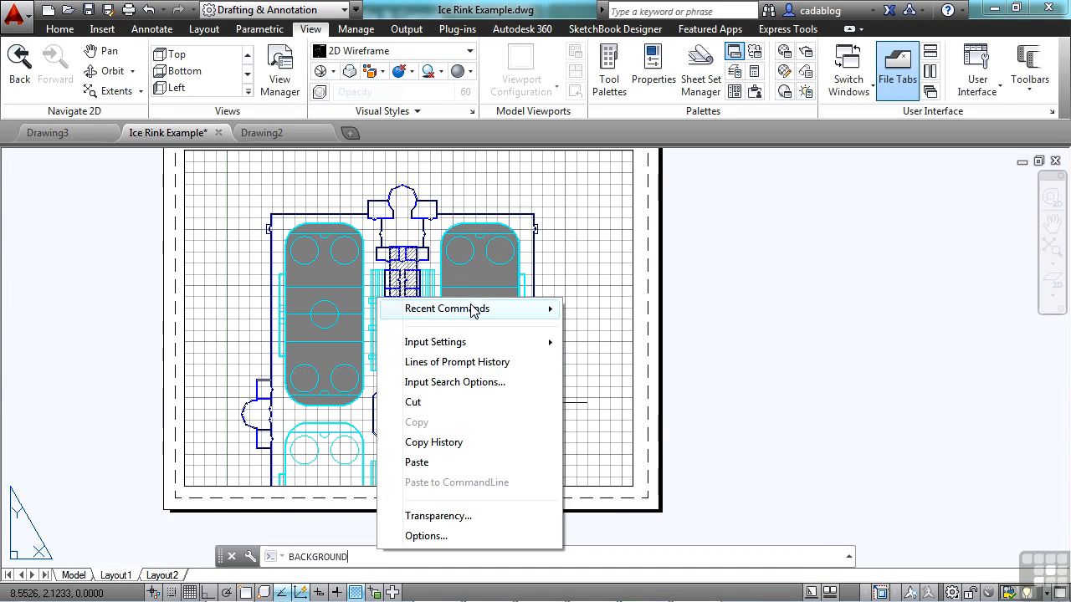
pyautogui.moveTo(500, 345)
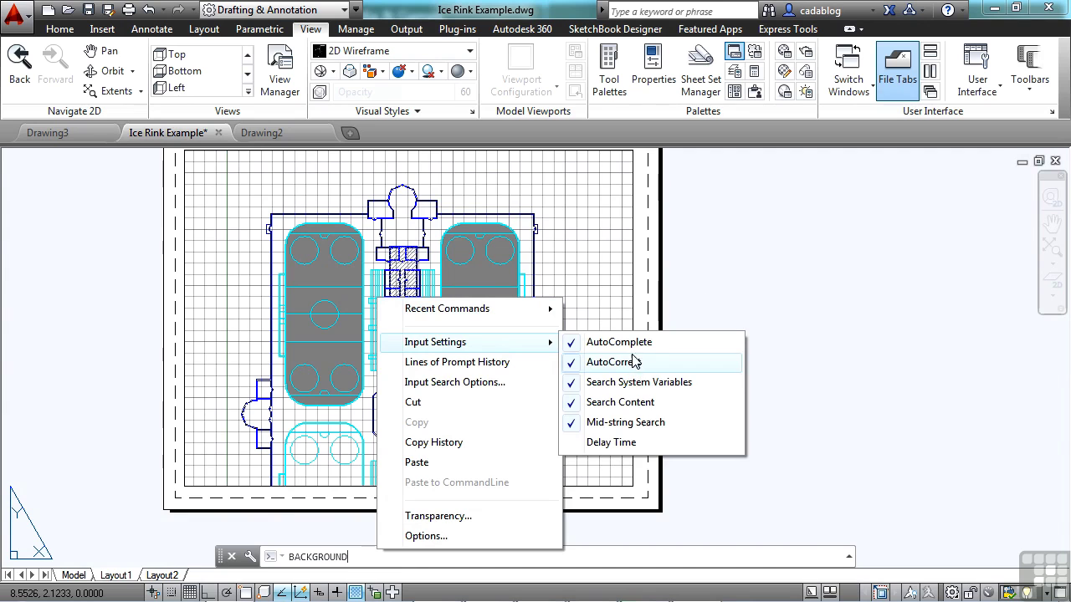